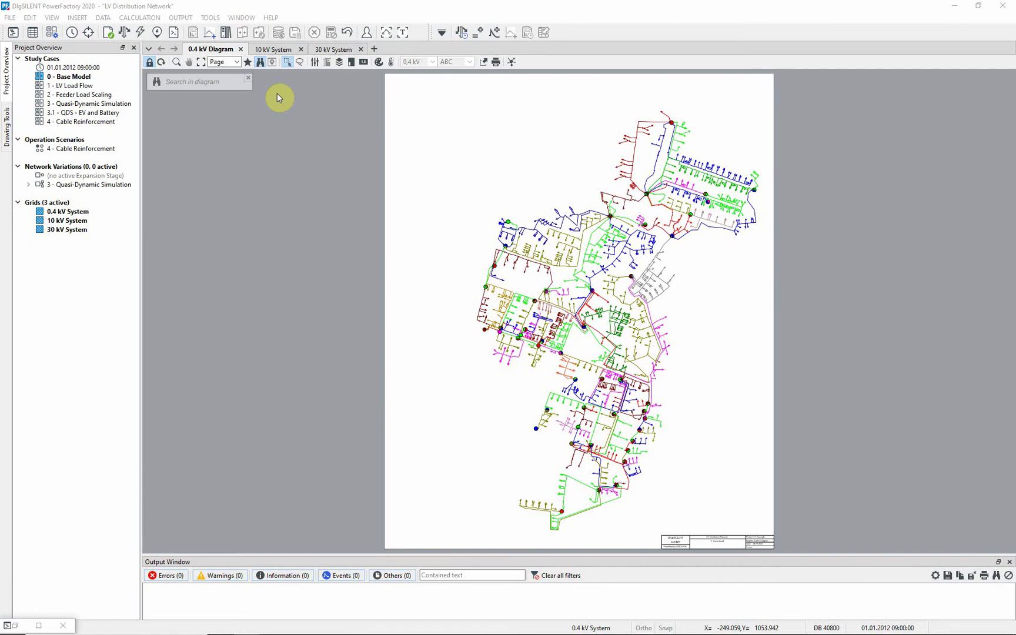
Activate the '1 - LV Load Flow' study case, replacing '0 - Base Model'
{"action": "right_click", "coordinate": [71, 87]}
{"action": "left_click", "coordinate": [103, 118]}
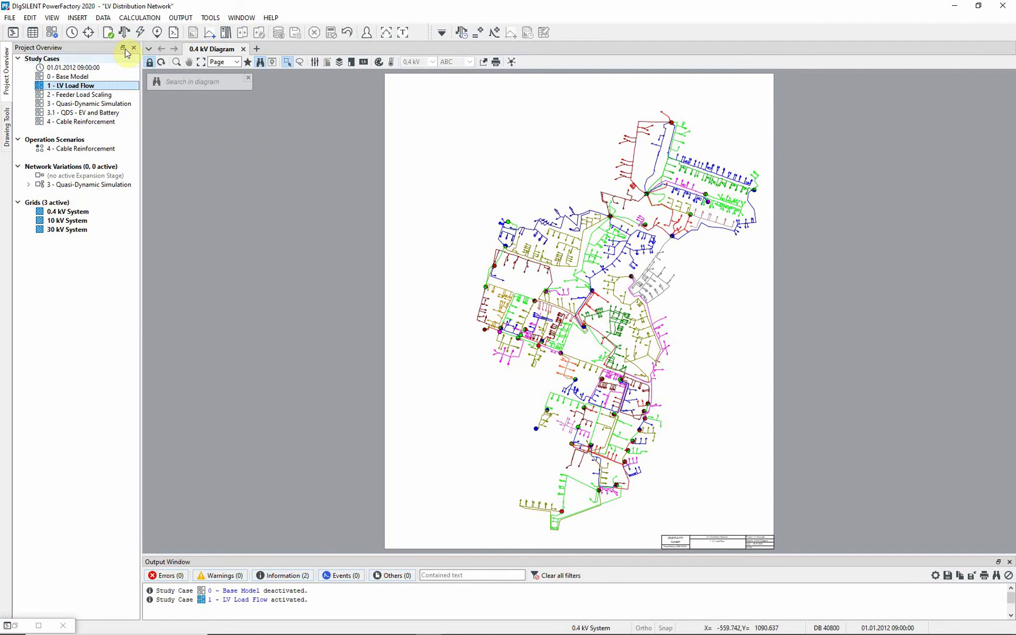
Run the load flow with 'Consider coincidence of low-voltage loads' kept ticked
{"action": "left_click", "coordinate": [140, 32]}
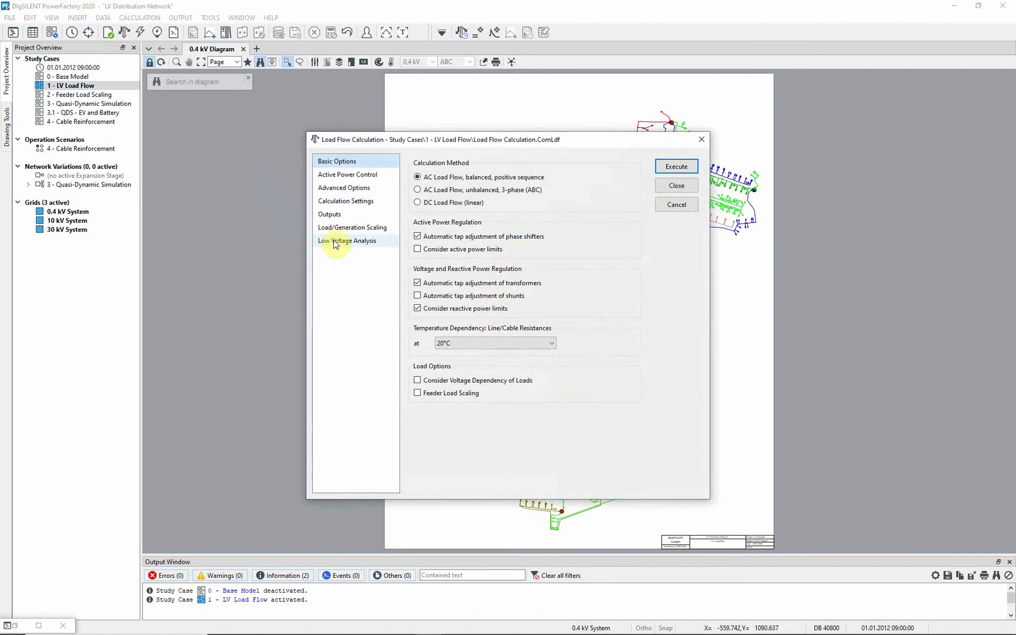
{"action": "left_click", "coordinate": [378, 242]}
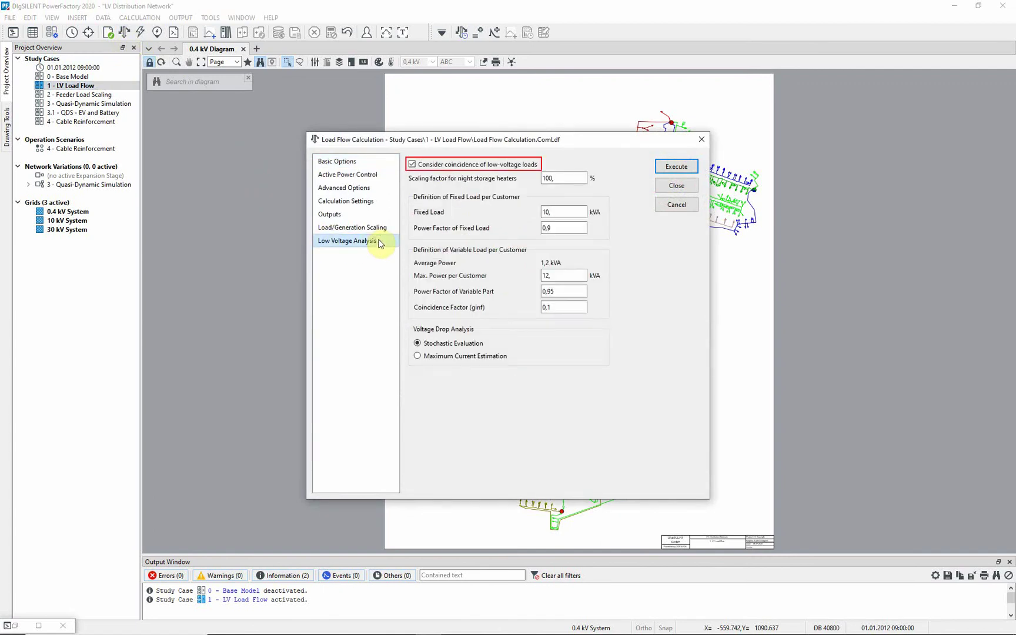
{"action": "left_click", "coordinate": [664, 169]}
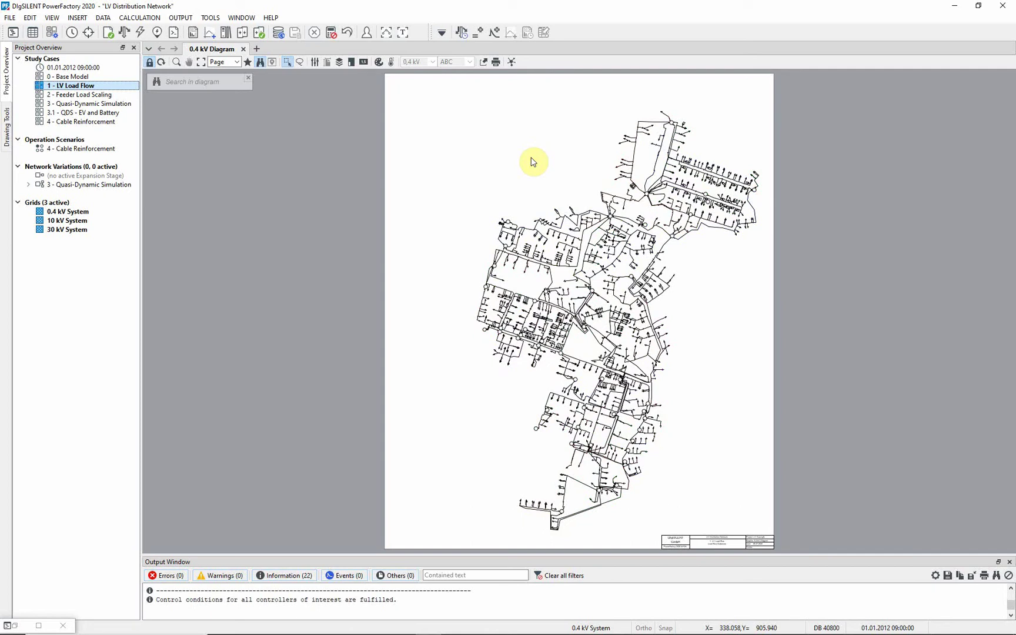
Generate the Grid Summary report and read it in the maximised output window from the top
{"action": "left_click", "coordinate": [194, 33]}
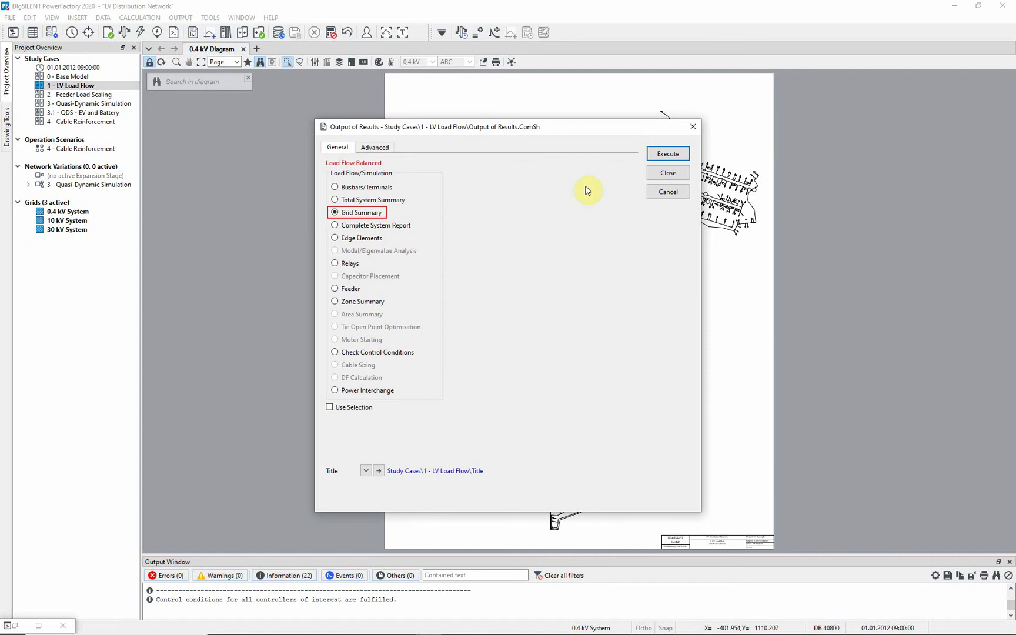
{"action": "left_click", "coordinate": [657, 155]}
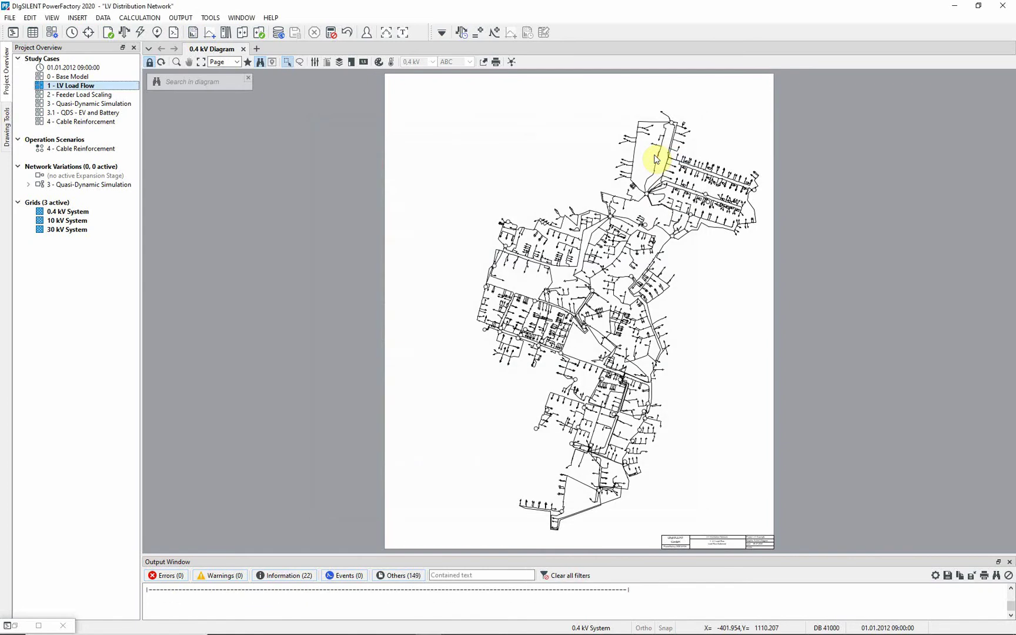
{"action": "left_click", "coordinate": [404, 35]}
{"action": "scroll", "coordinate": [645, 221], "scroll_direction": "up", "scroll_amount": 2}
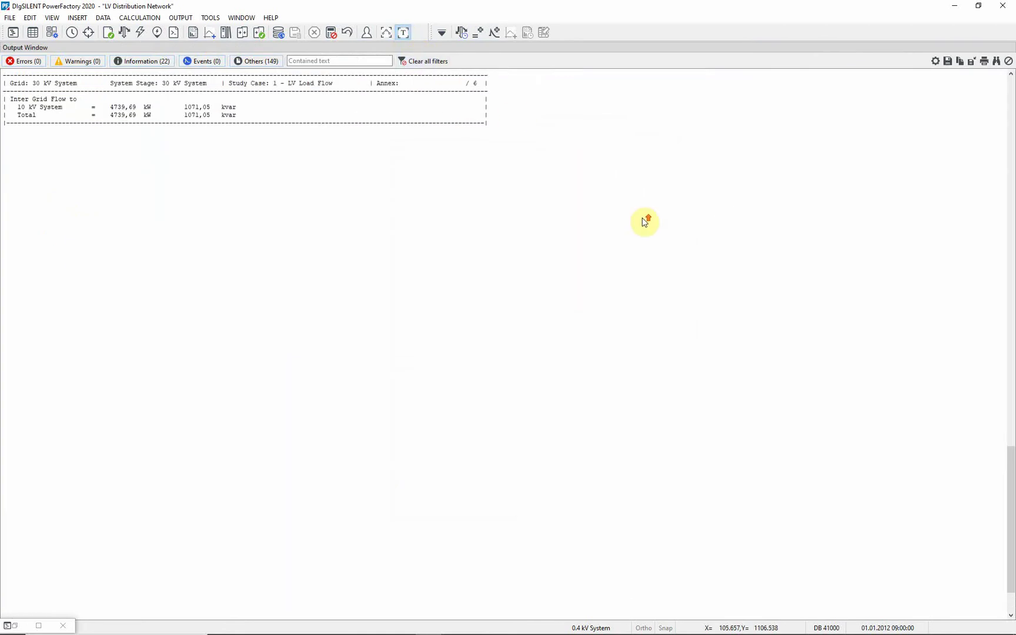
{"action": "scroll", "coordinate": [645, 222], "scroll_direction": "up", "scroll_amount": 8}
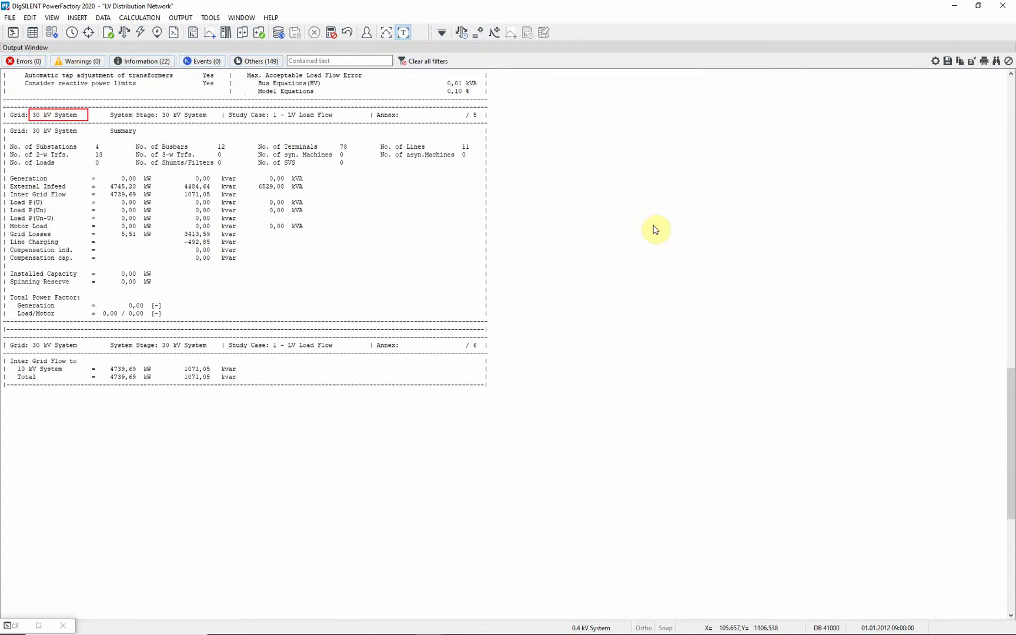
{"action": "scroll", "coordinate": [656, 230], "scroll_direction": "up", "scroll_amount": 15}
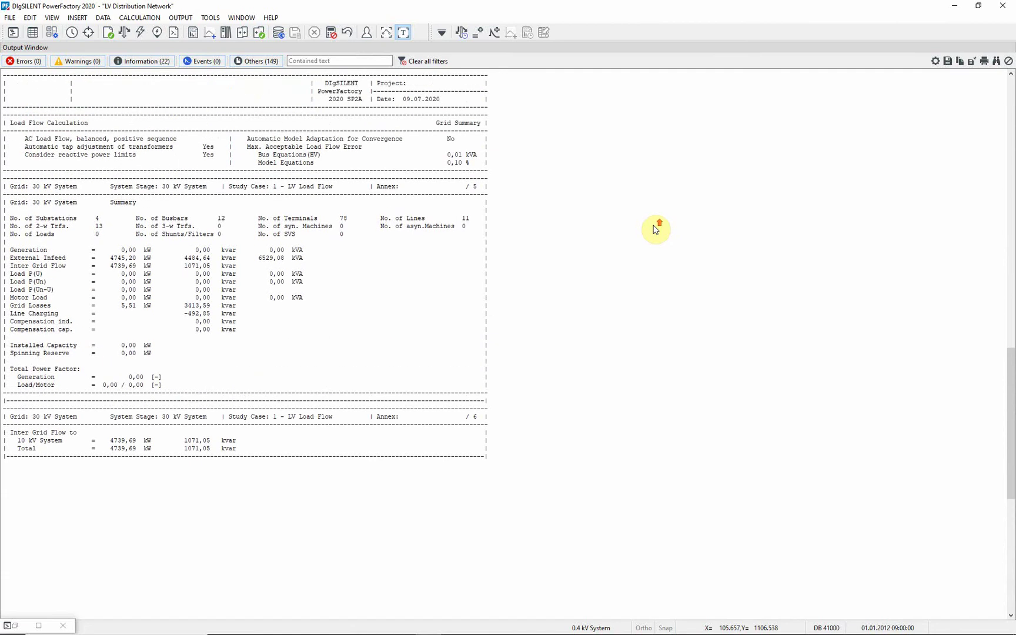
{"action": "scroll", "coordinate": [656, 229], "scroll_direction": "up", "scroll_amount": 1}
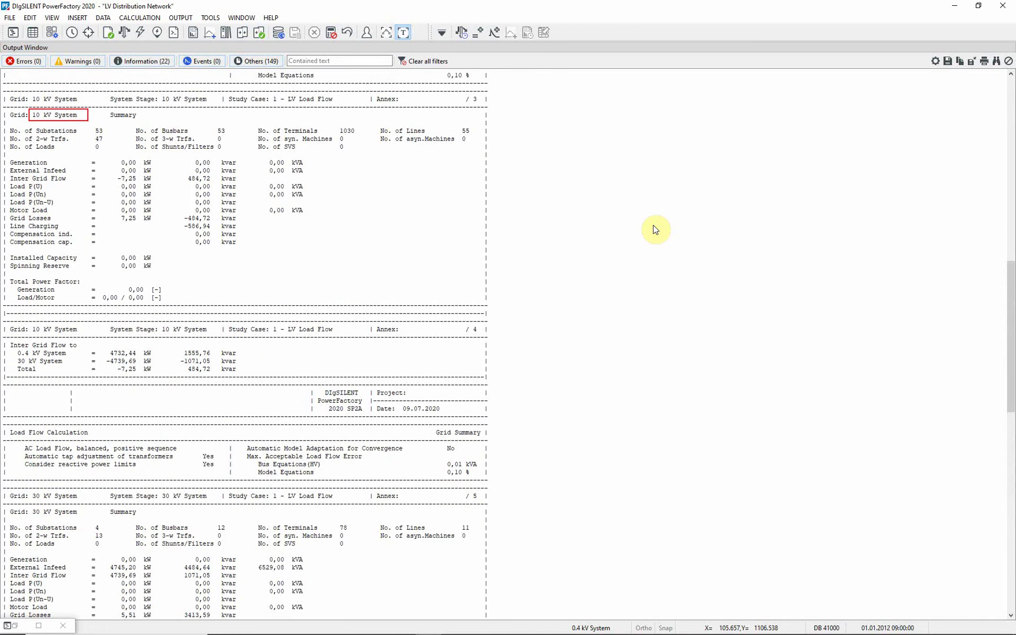
{"action": "scroll", "coordinate": [656, 229], "scroll_direction": "up", "scroll_amount": 13}
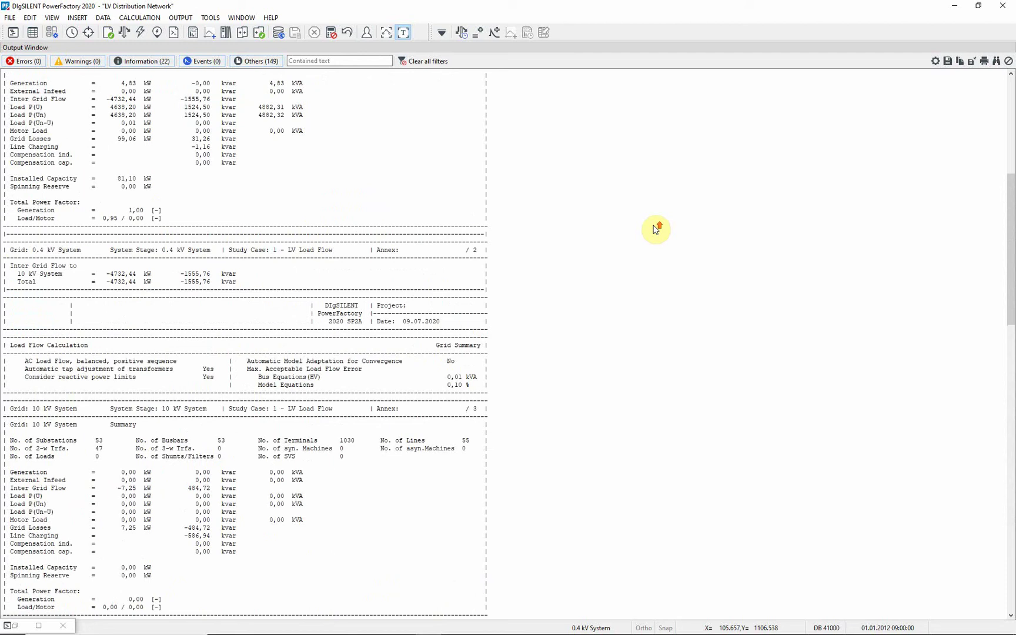
{"action": "scroll", "coordinate": [656, 229], "scroll_direction": "up", "scroll_amount": 3}
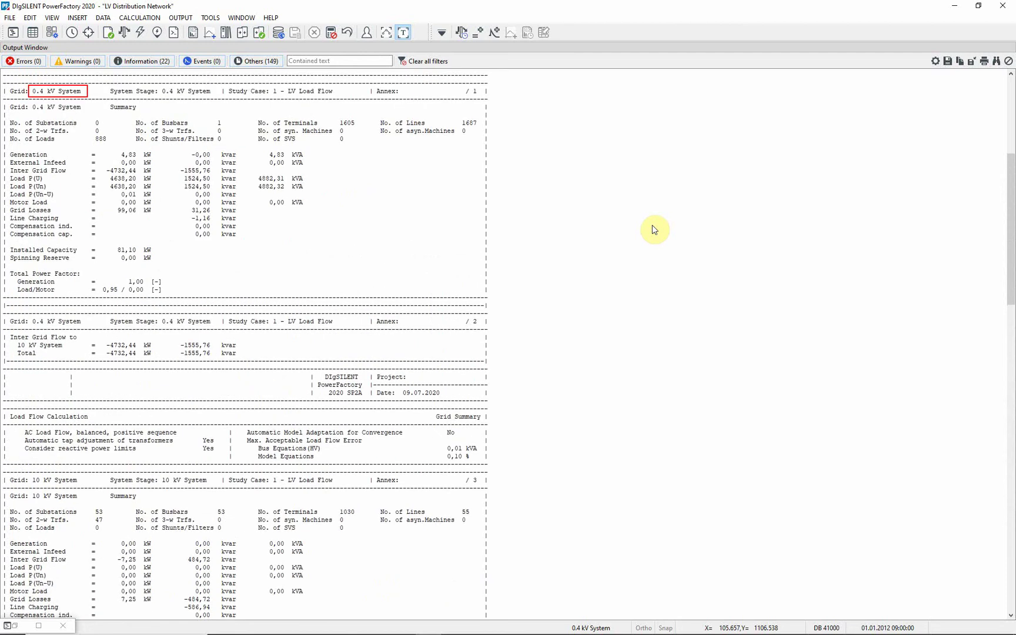
Hide the output window and colour the 0.4 kV diagram by '3. Other' > Results > Voltages / Loading
{"action": "left_click", "coordinate": [386, 33]}
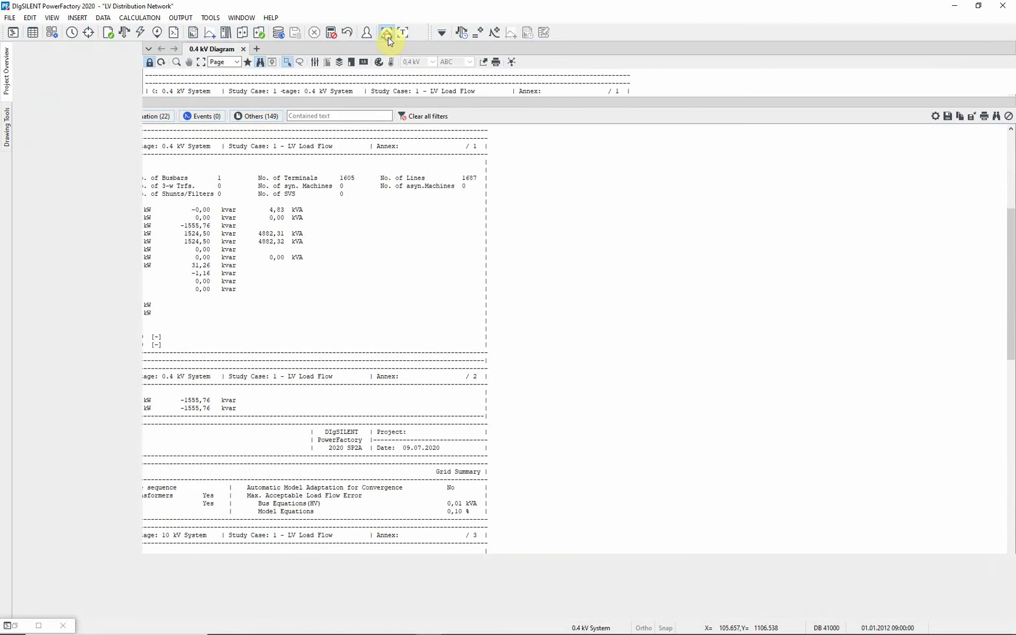
{"action": "left_click", "coordinate": [387, 33]}
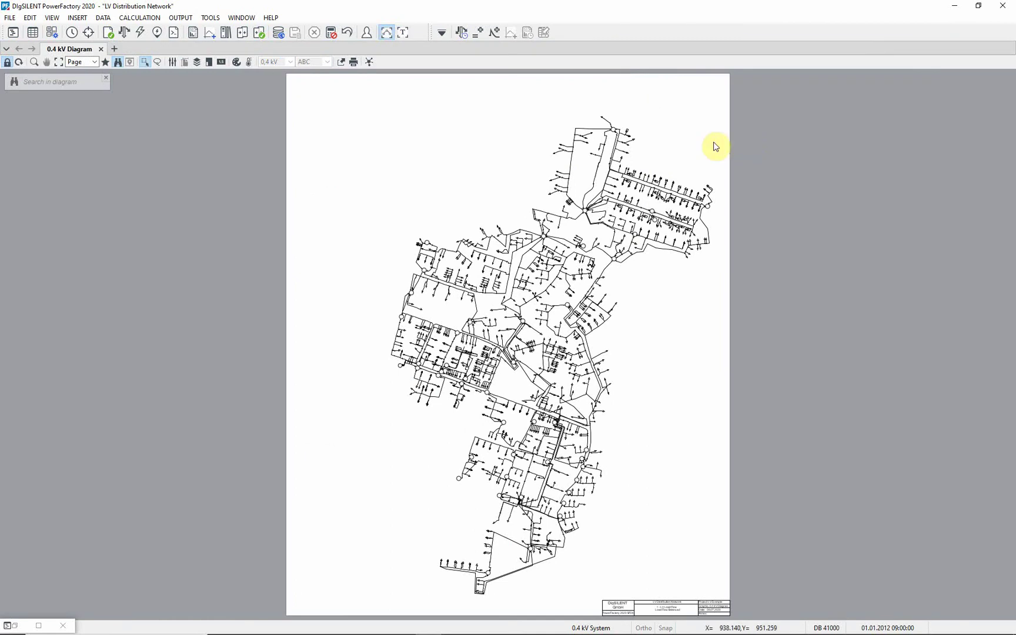
{"action": "left_click", "coordinate": [237, 62]}
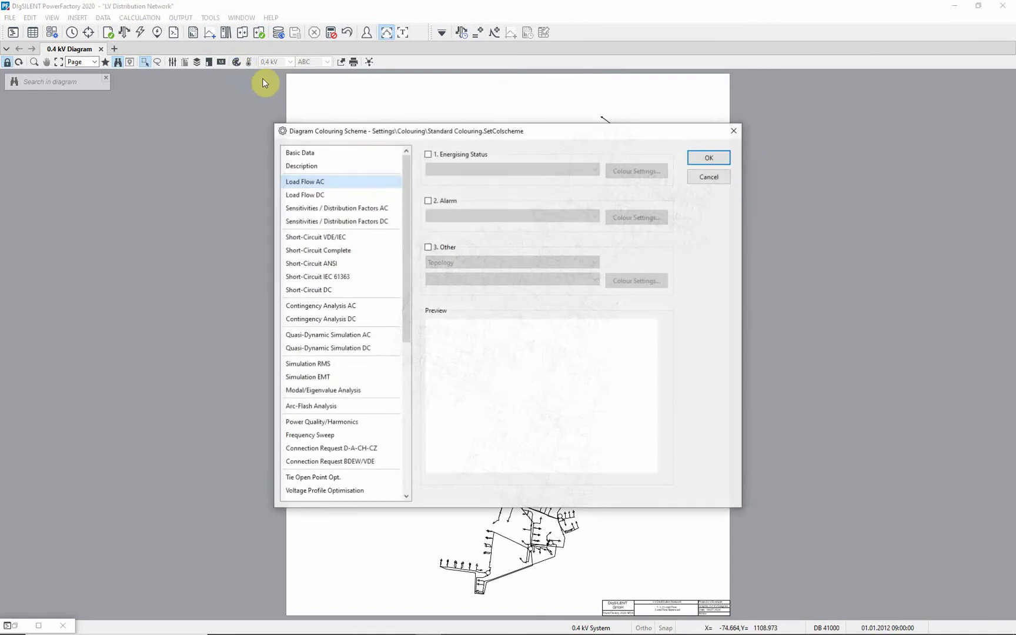
{"action": "left_click", "coordinate": [427, 247]}
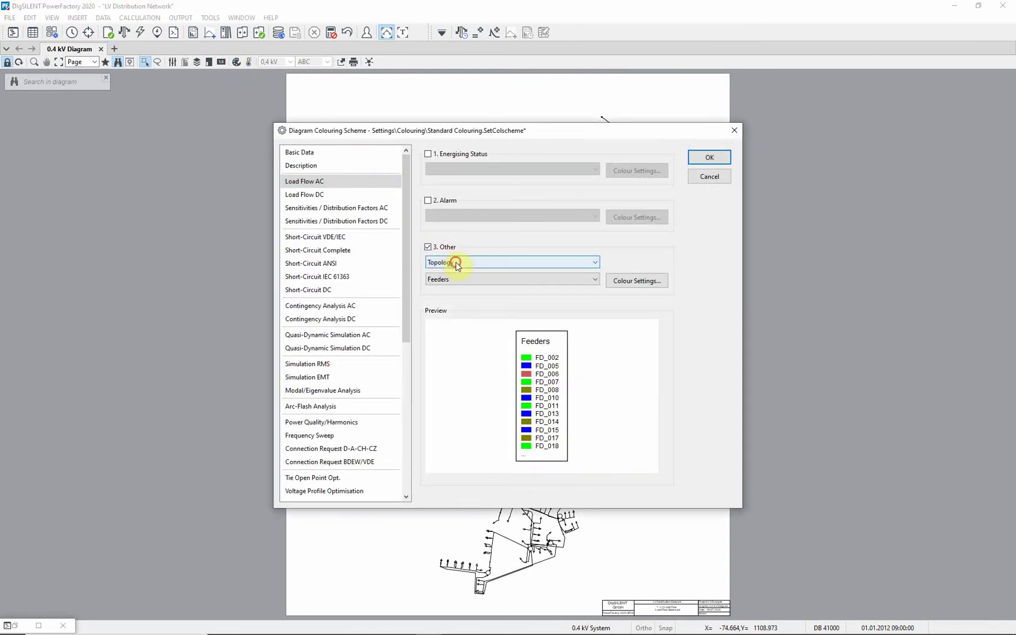
{"action": "left_click", "coordinate": [453, 263]}
{"action": "left_click", "coordinate": [461, 270]}
{"action": "left_click", "coordinate": [471, 280]}
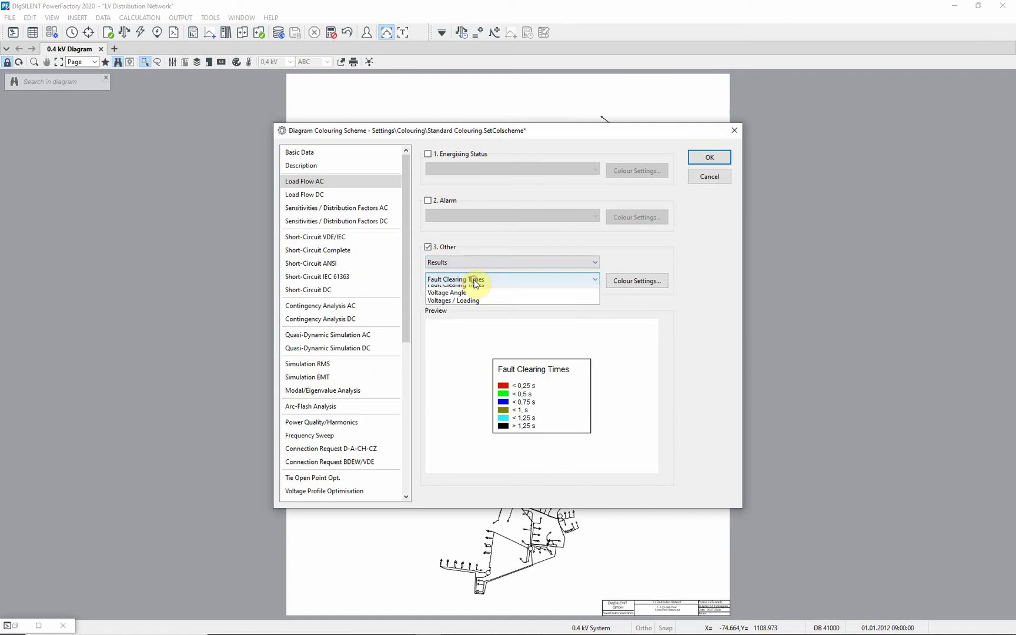
{"action": "left_click", "coordinate": [517, 304]}
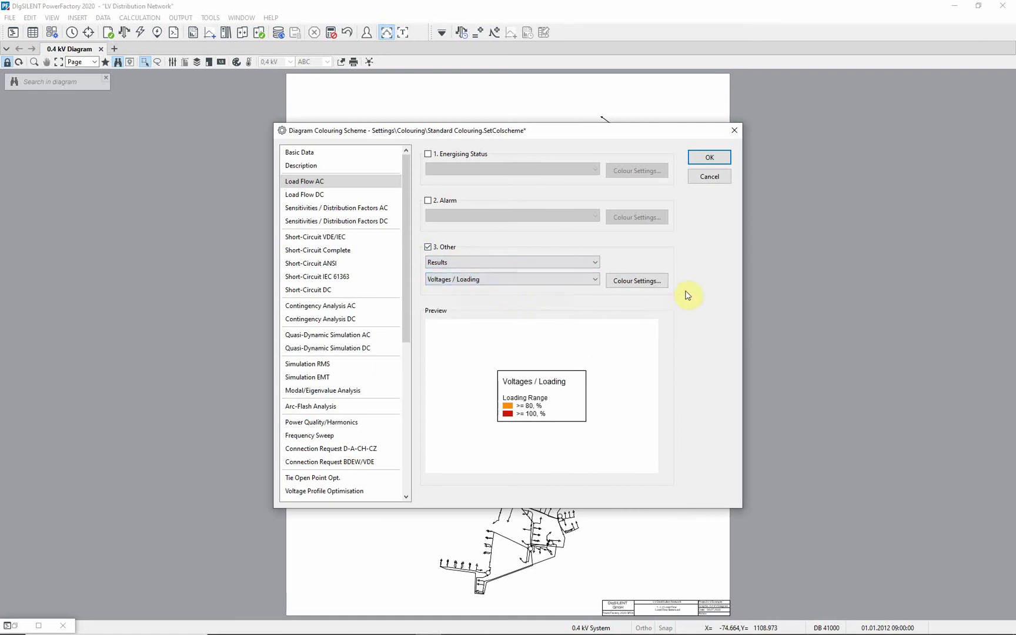
{"action": "left_click", "coordinate": [710, 157]}
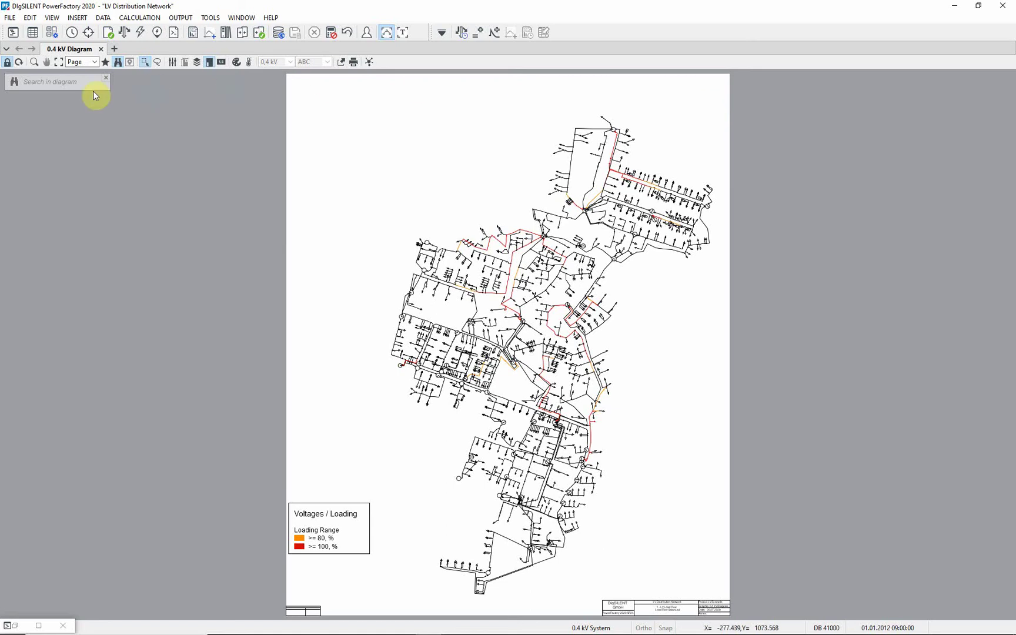
Zoom into the network and create an additional result box on the load's connecting line
{"action": "left_click", "coordinate": [34, 62]}
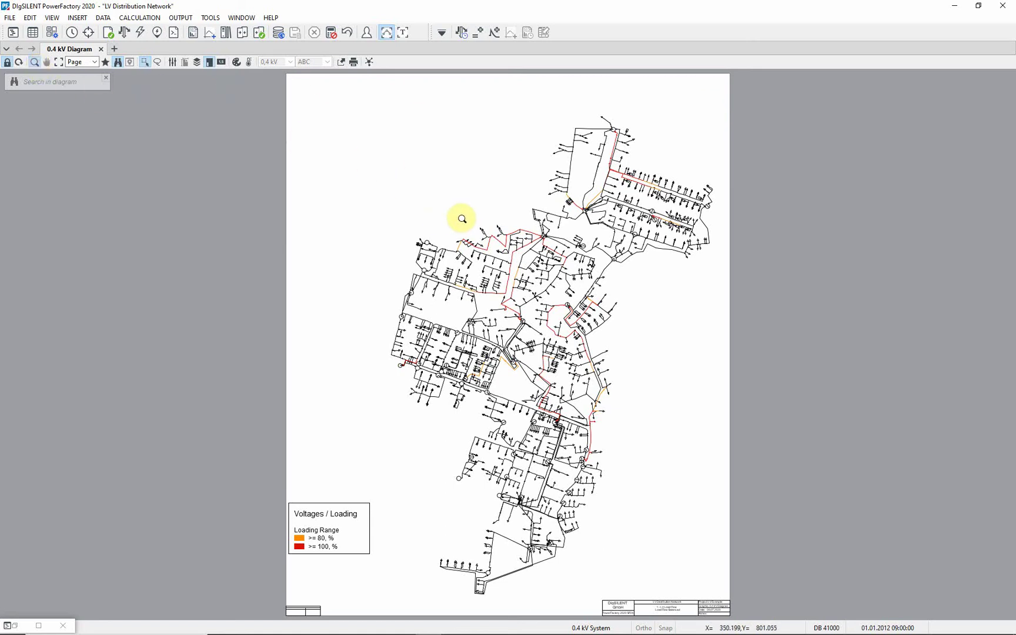
{"action": "left_click_drag", "start_coordinate": [463, 219], "coordinate": [563, 325]}
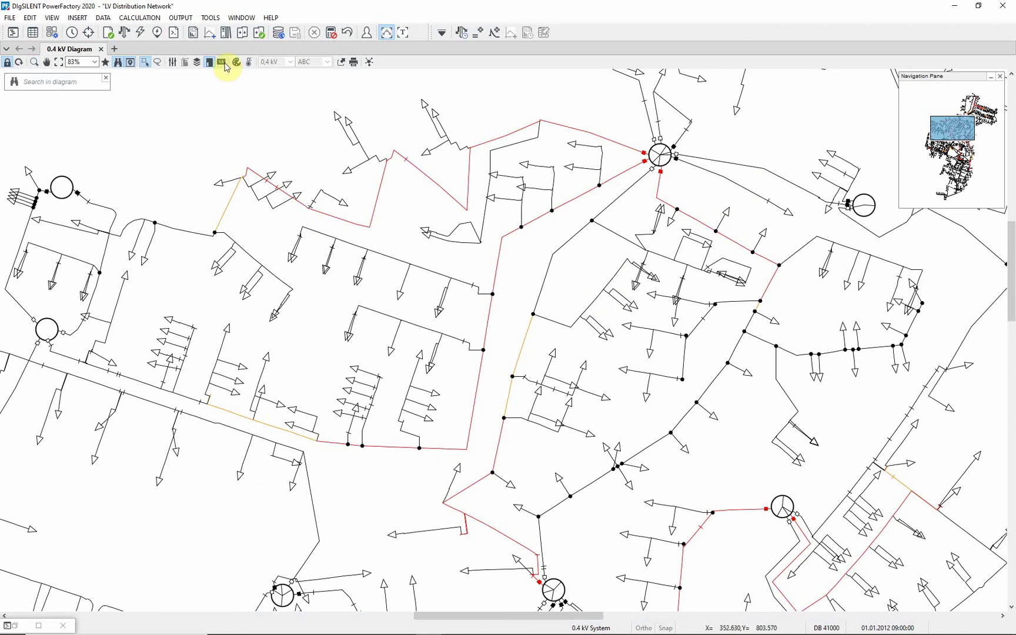
{"action": "left_click", "coordinate": [7, 62]}
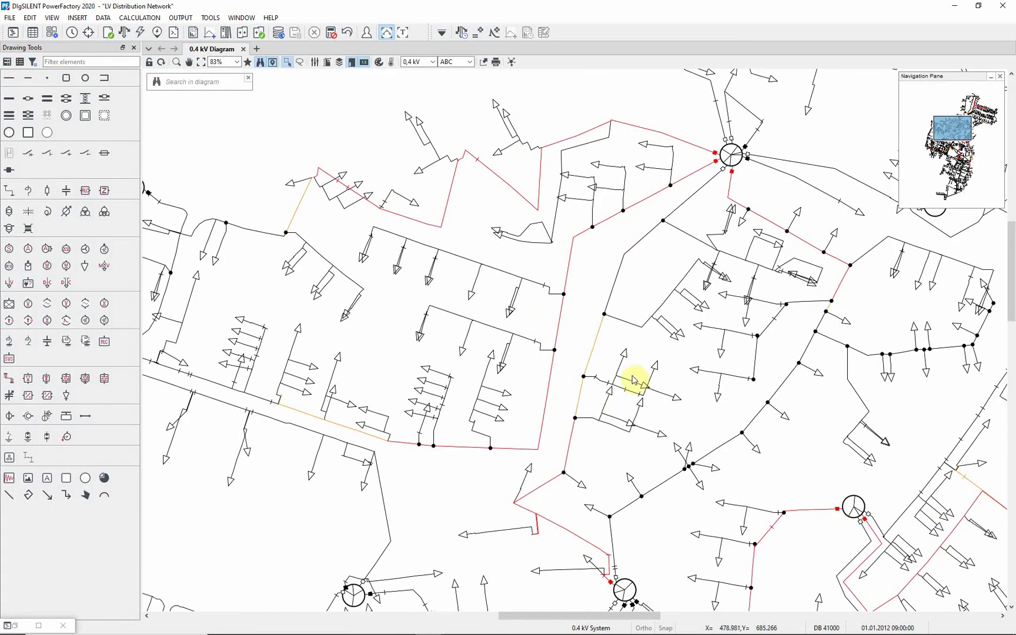
{"action": "right_click", "coordinate": [678, 401]}
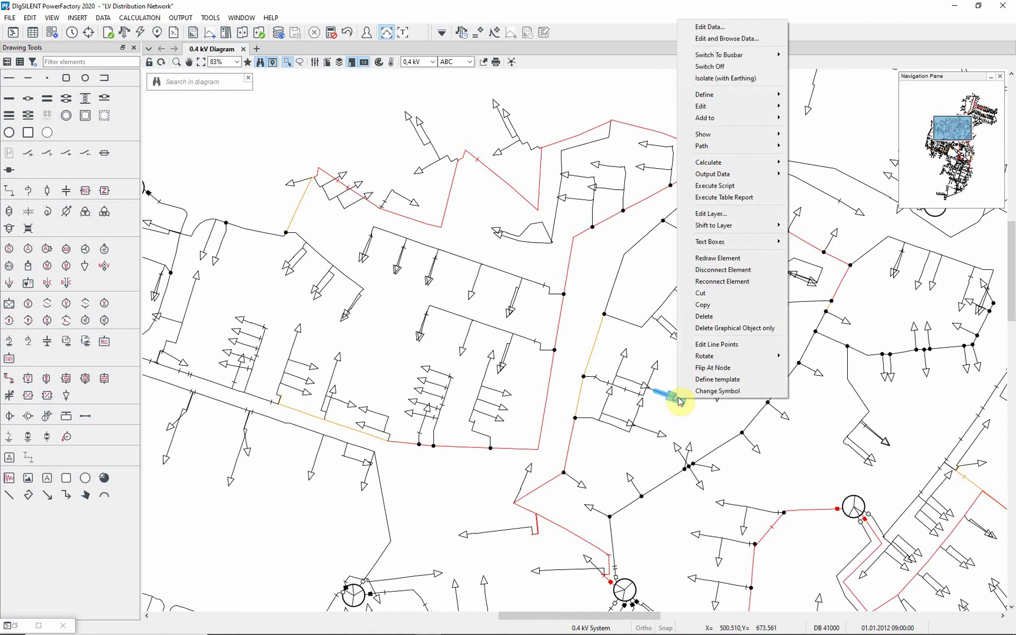
{"action": "mouse_move", "coordinate": [782, 241]}
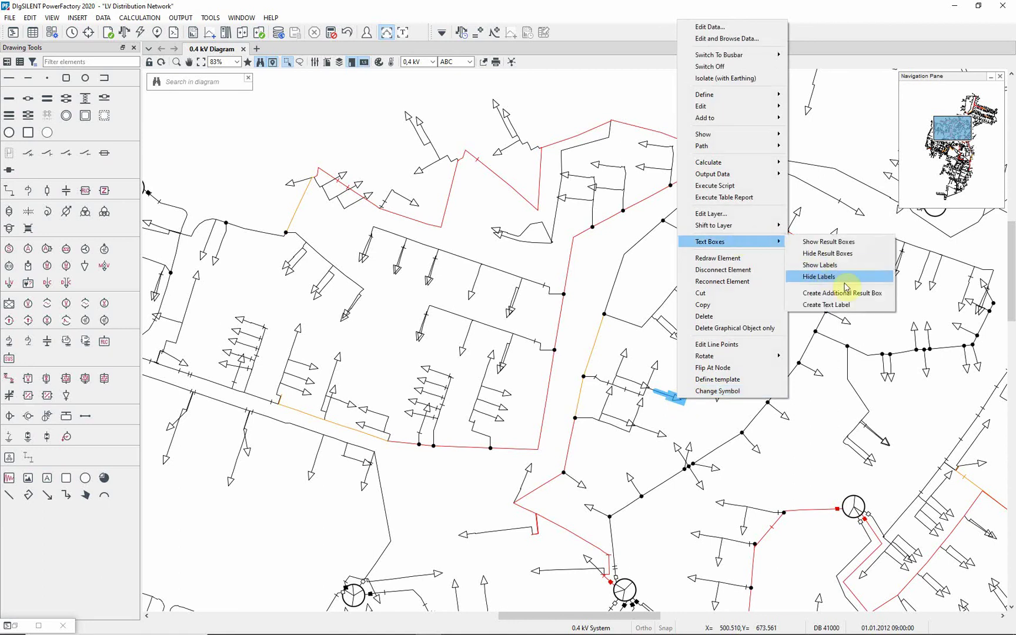
{"action": "left_click", "coordinate": [868, 292]}
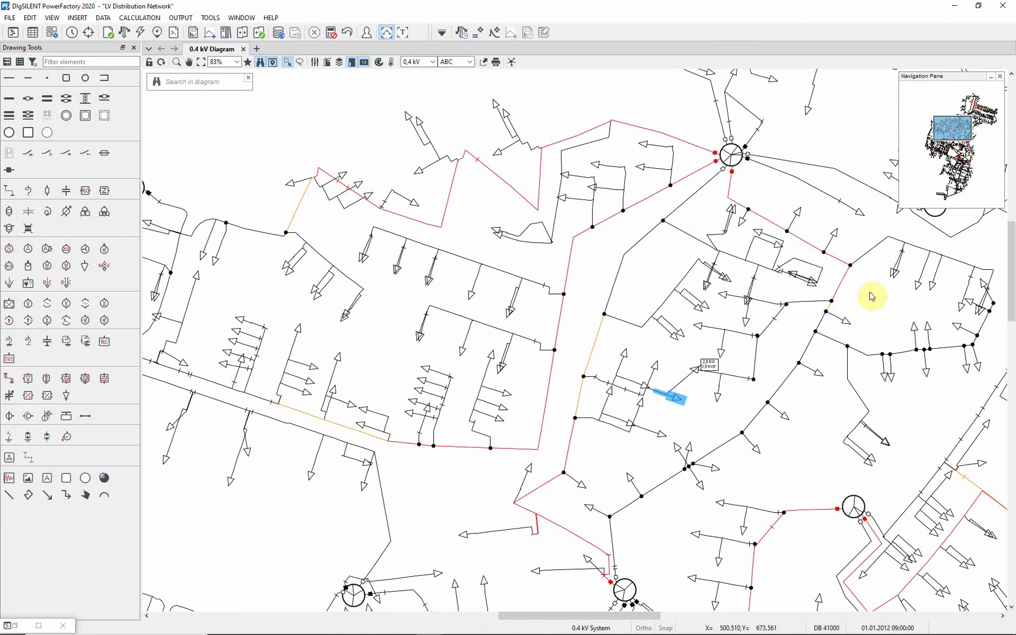
Add S:bus1, Imax:bus1 and Smax:bus1 to the result box's Branch Flow format
{"action": "right_click", "coordinate": [714, 366]}
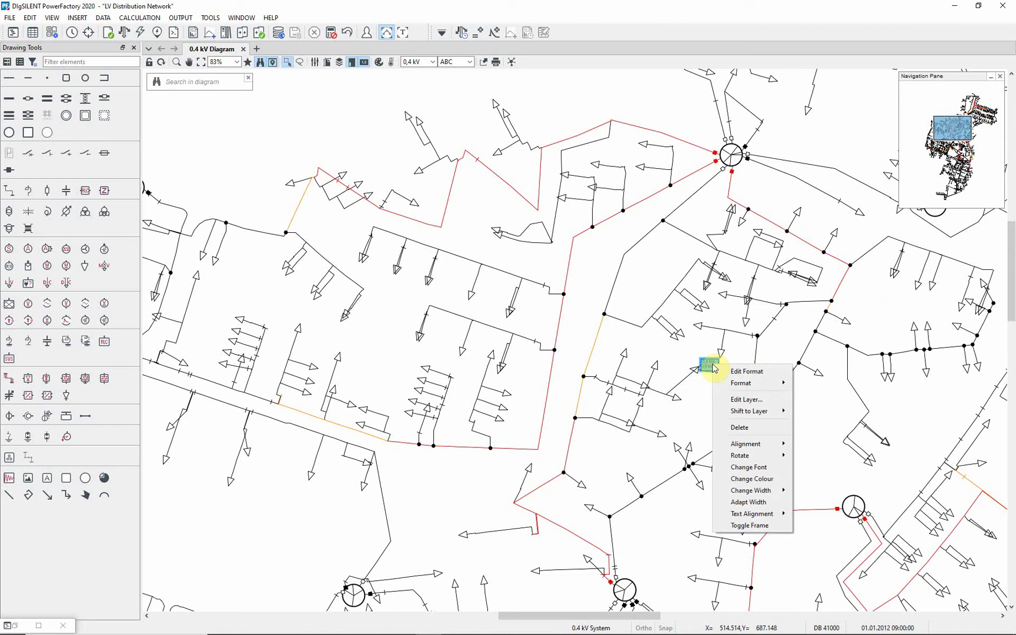
{"action": "left_click", "coordinate": [749, 372]}
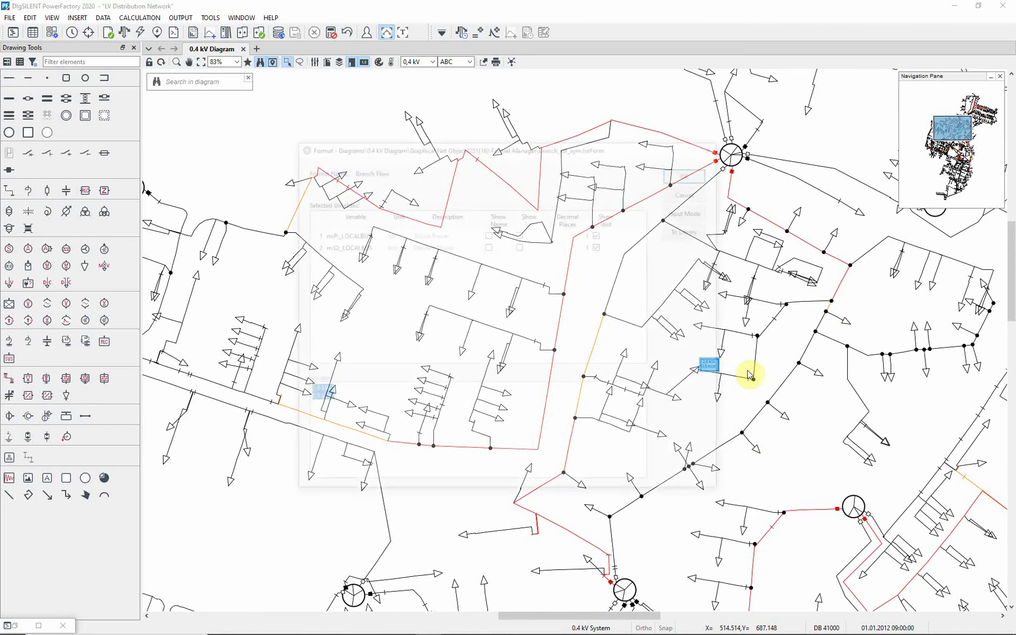
{"action": "left_click", "coordinate": [346, 248]}
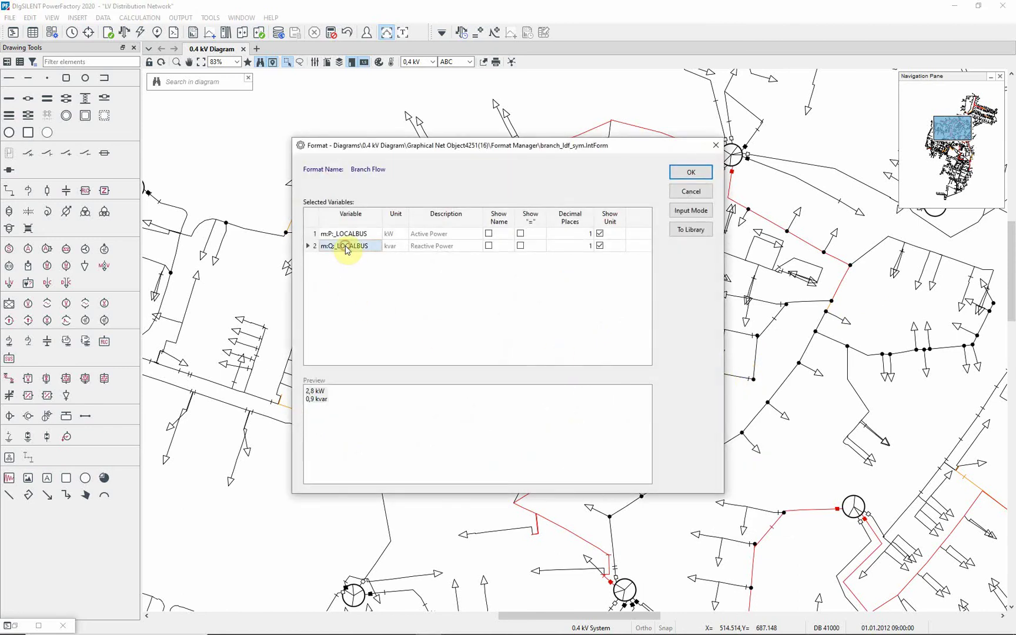
{"action": "double_click", "coordinate": [346, 249]}
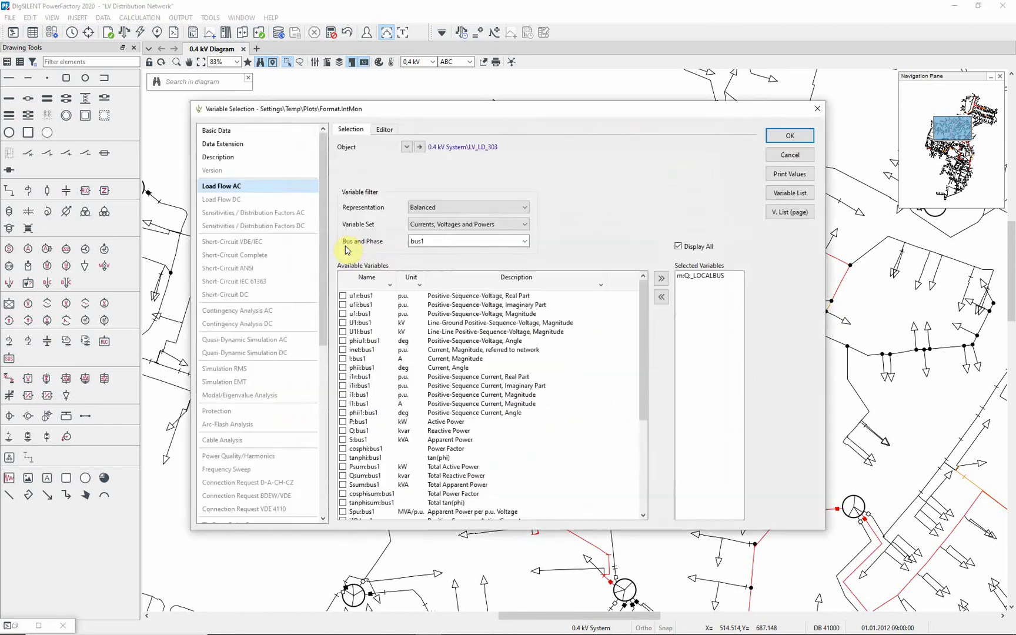
{"action": "left_click", "coordinate": [342, 440]}
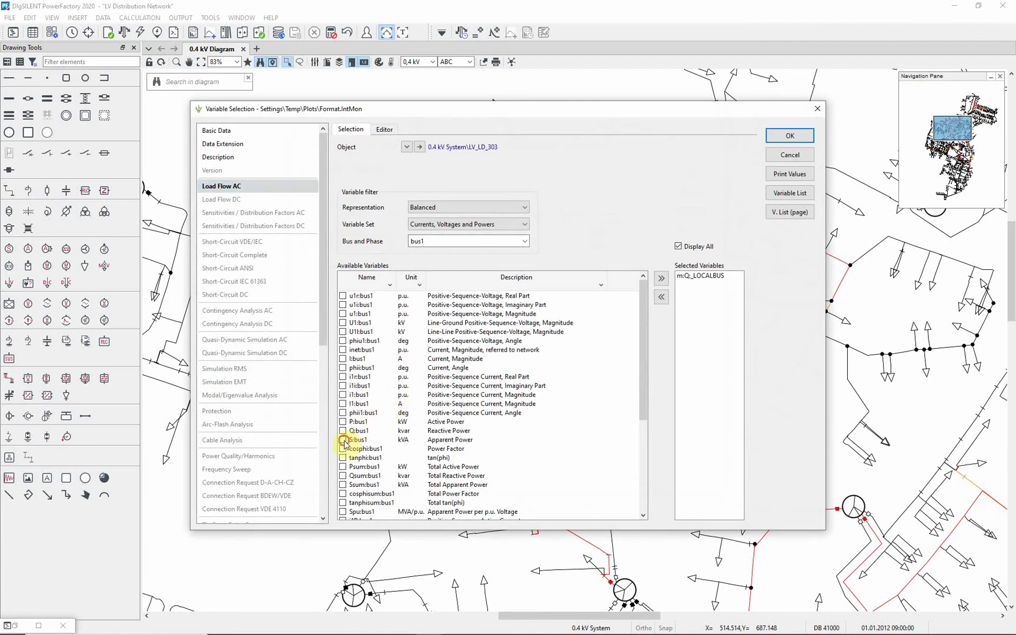
{"action": "scroll", "coordinate": [391, 432], "scroll_direction": "down", "scroll_amount": 1}
{"action": "scroll", "coordinate": [391, 431], "scroll_direction": "down", "scroll_amount": 4}
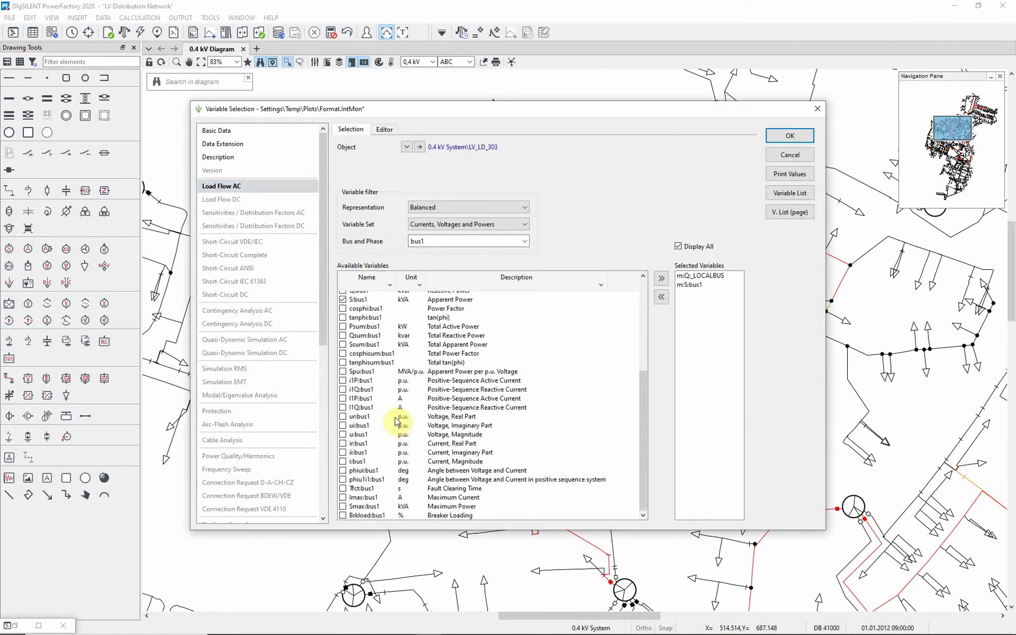
{"action": "left_click", "coordinate": [342, 498]}
{"action": "left_click", "coordinate": [343, 507]}
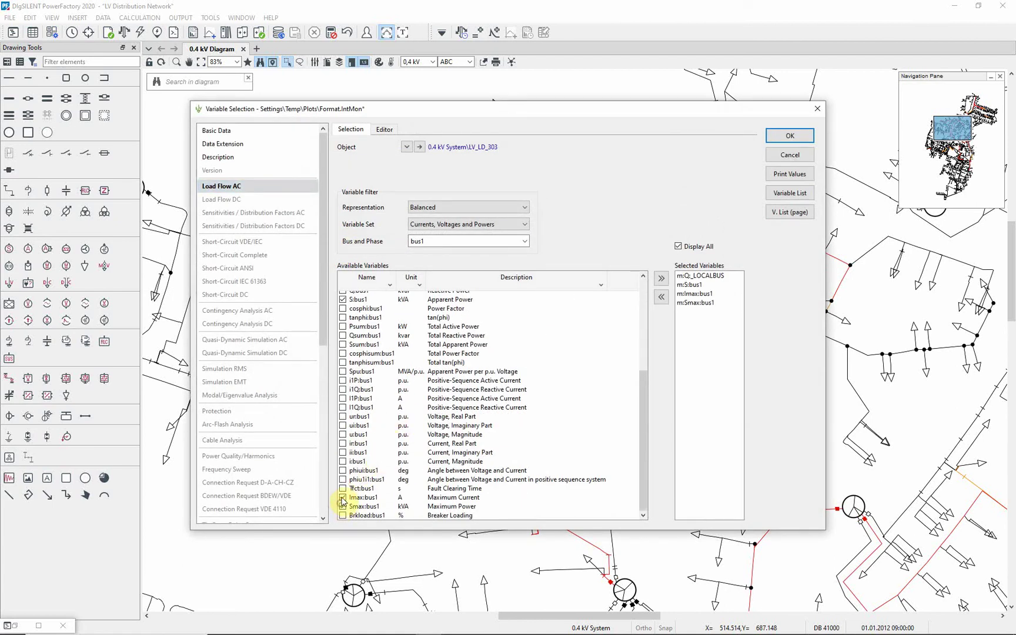
{"action": "left_click", "coordinate": [790, 136]}
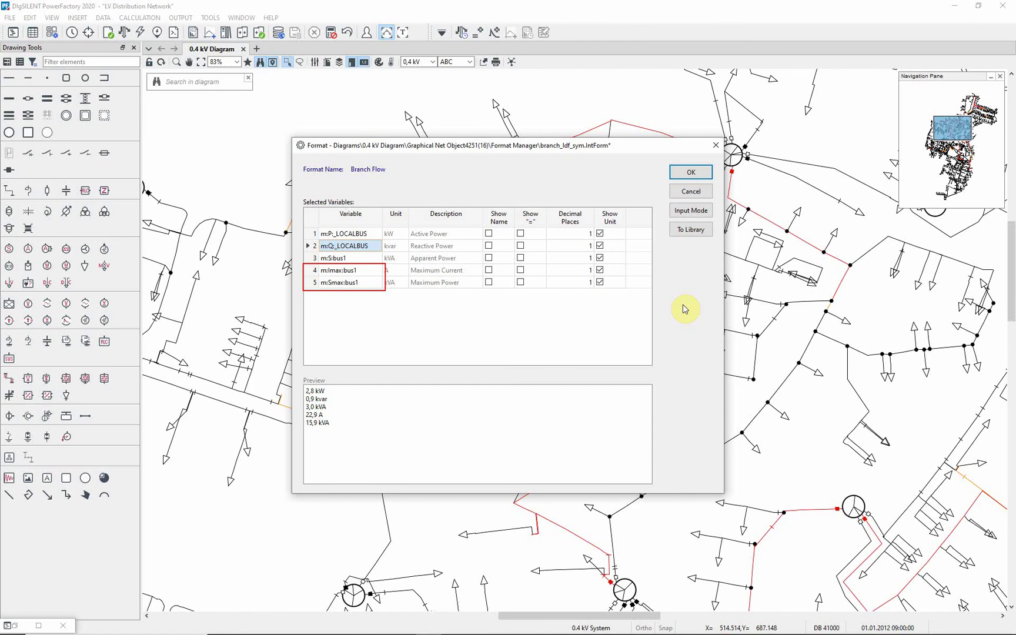
Apply the new result box format and zoom in around the load's result box
{"action": "left_click", "coordinate": [688, 171]}
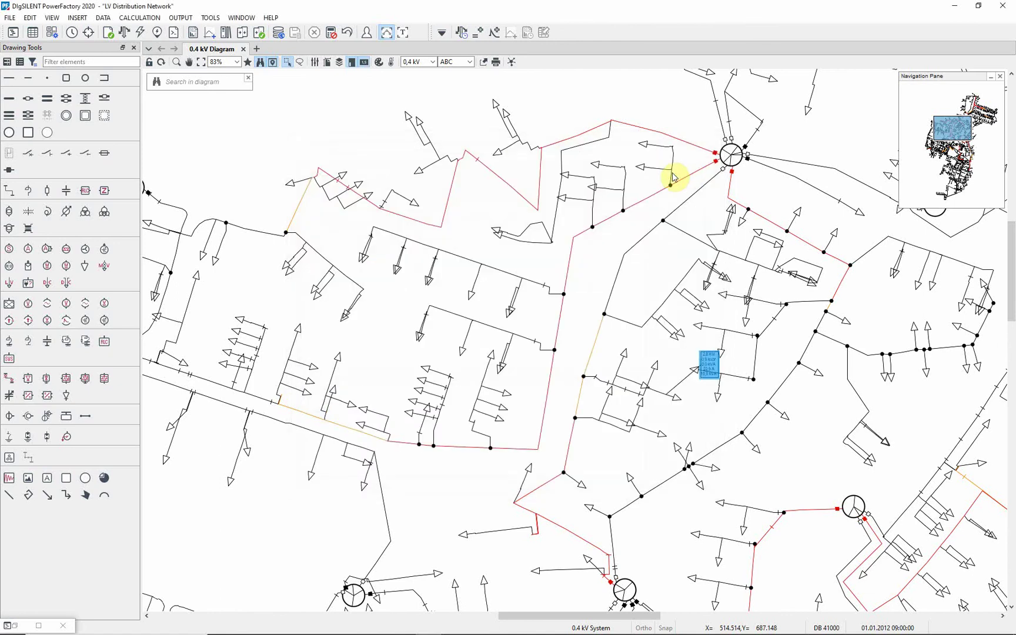
{"action": "left_click", "coordinate": [177, 62]}
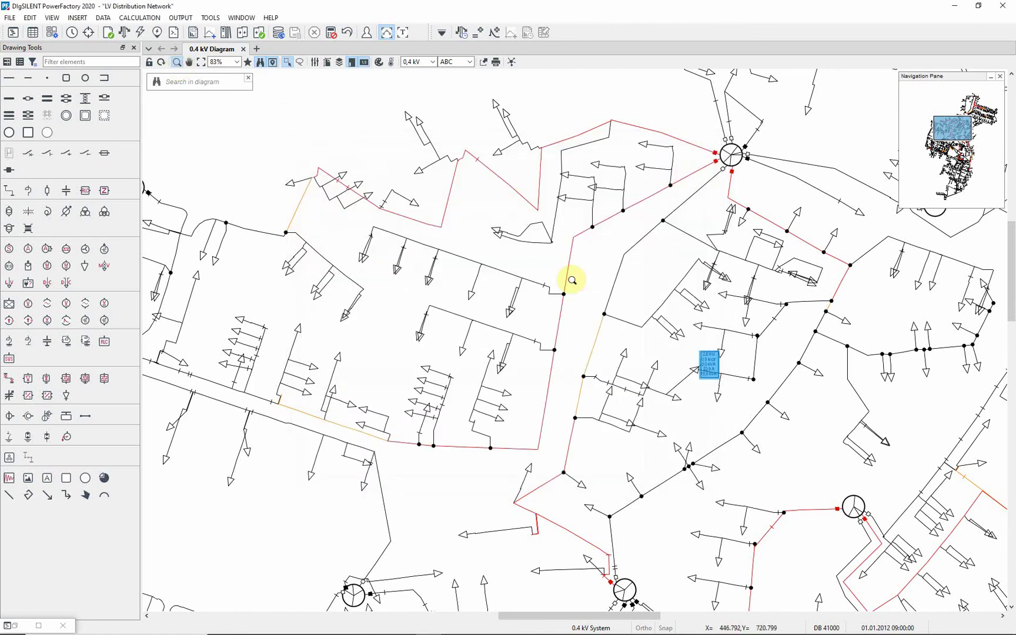
{"action": "left_click_drag", "start_coordinate": [568, 278], "coordinate": [800, 424]}
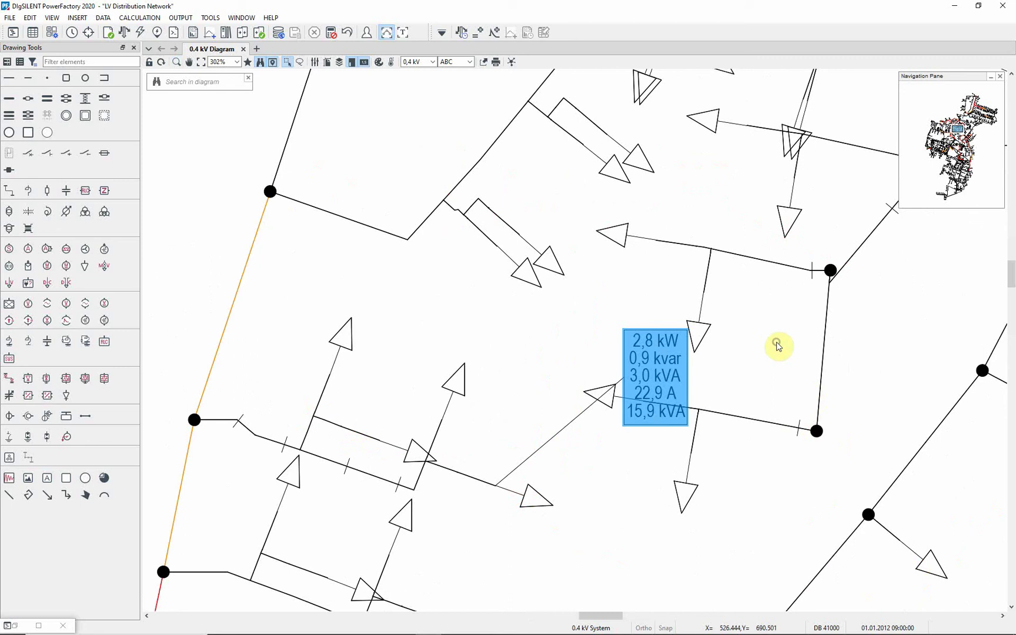
{"action": "left_click", "coordinate": [778, 346]}
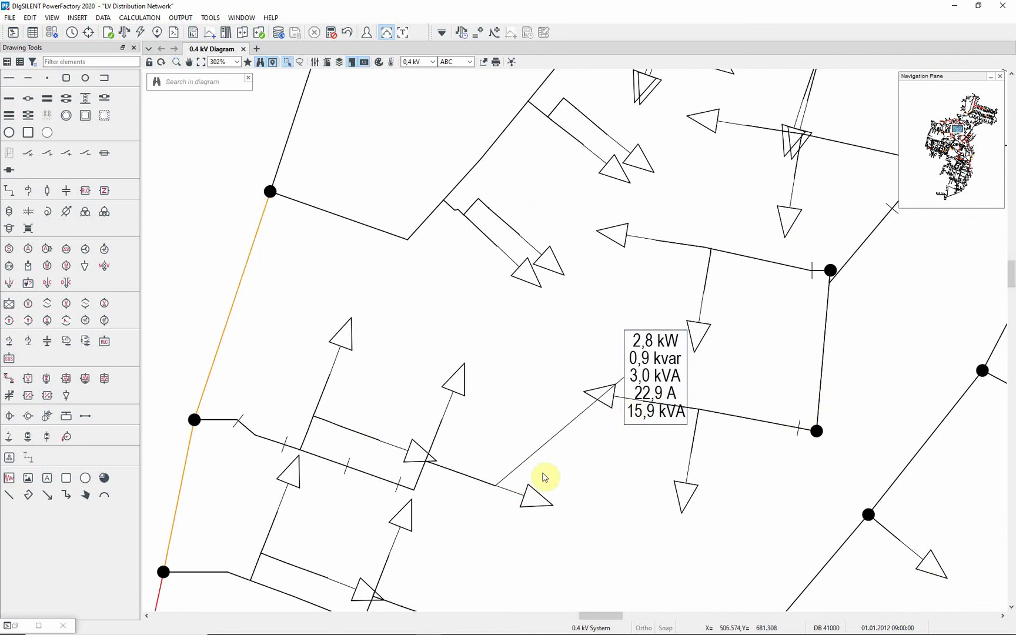
Open load LV_LD_303's data, review its Load Flow page, then return to Basic Data
{"action": "double_click", "coordinate": [535, 496]}
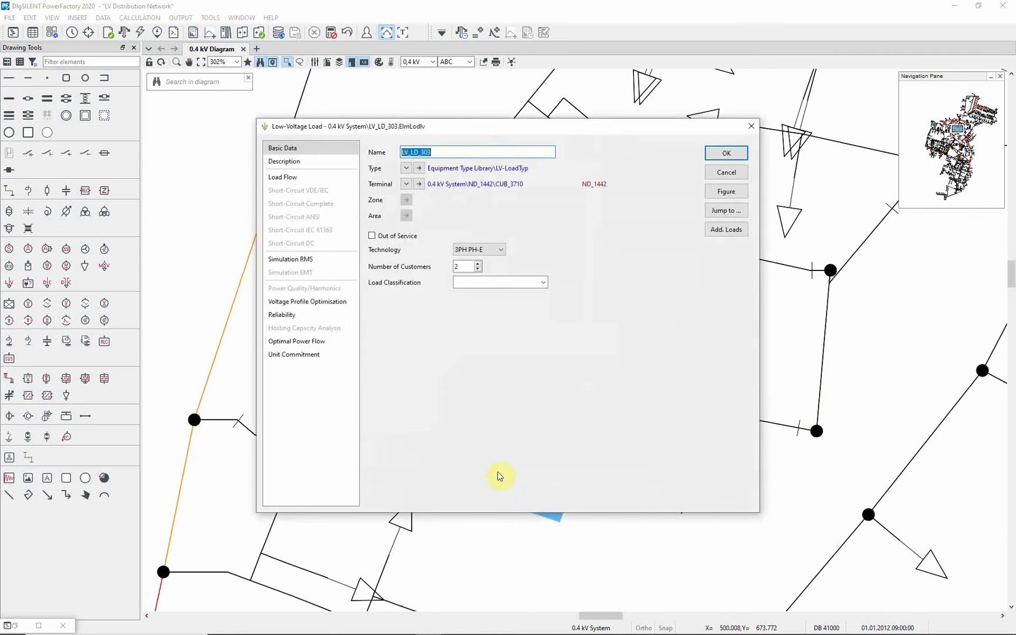
{"action": "left_click", "coordinate": [297, 180]}
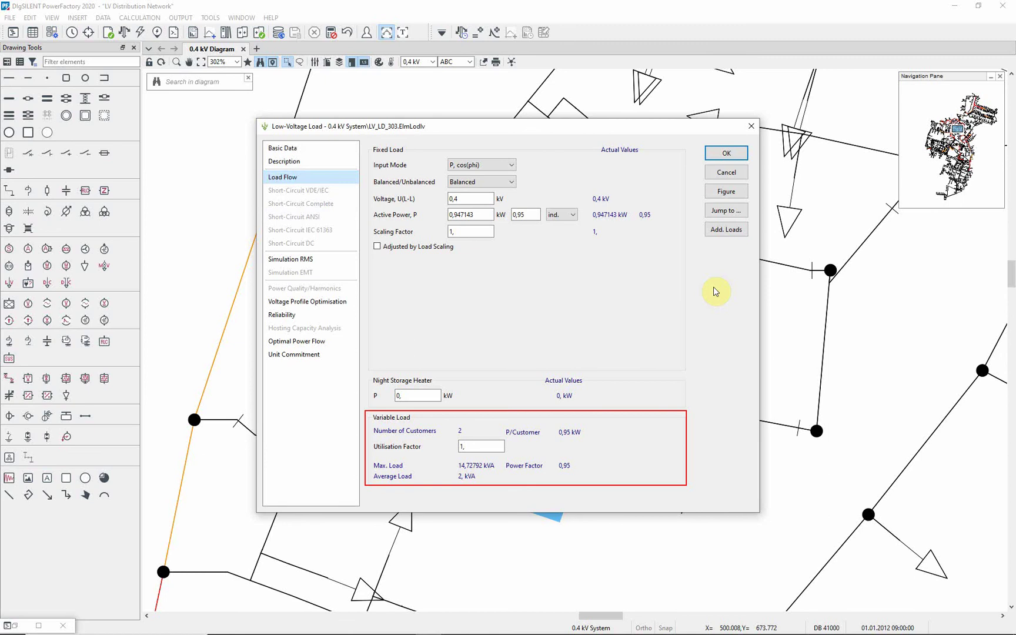
{"action": "left_click", "coordinate": [324, 151]}
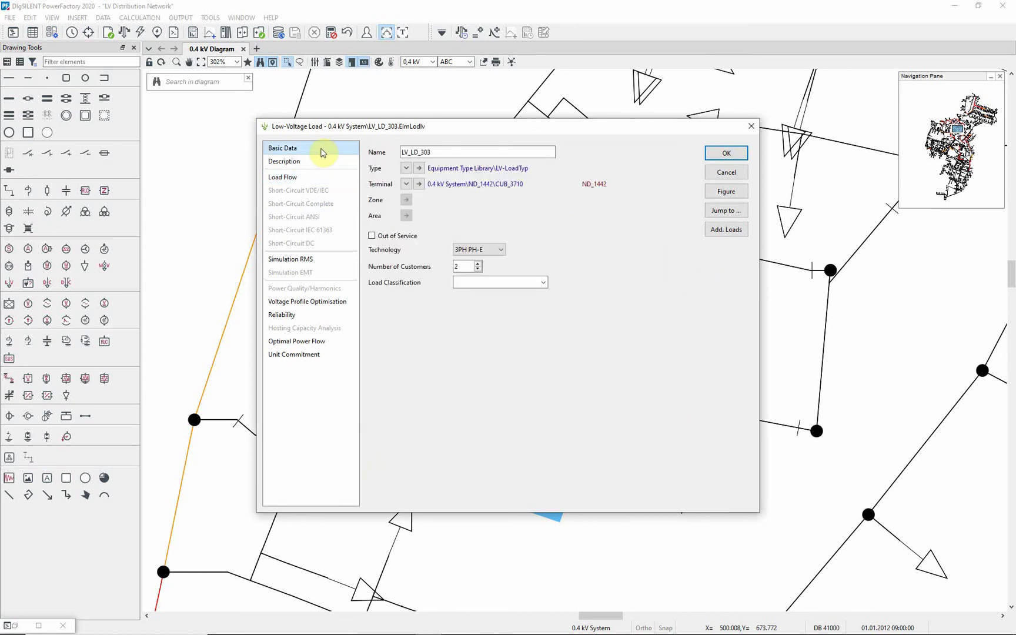
Open the LV-LoadTyp type: 10 kVA per customer, power factor 0,95, coincidence factor 0,1
{"action": "left_click", "coordinate": [419, 168]}
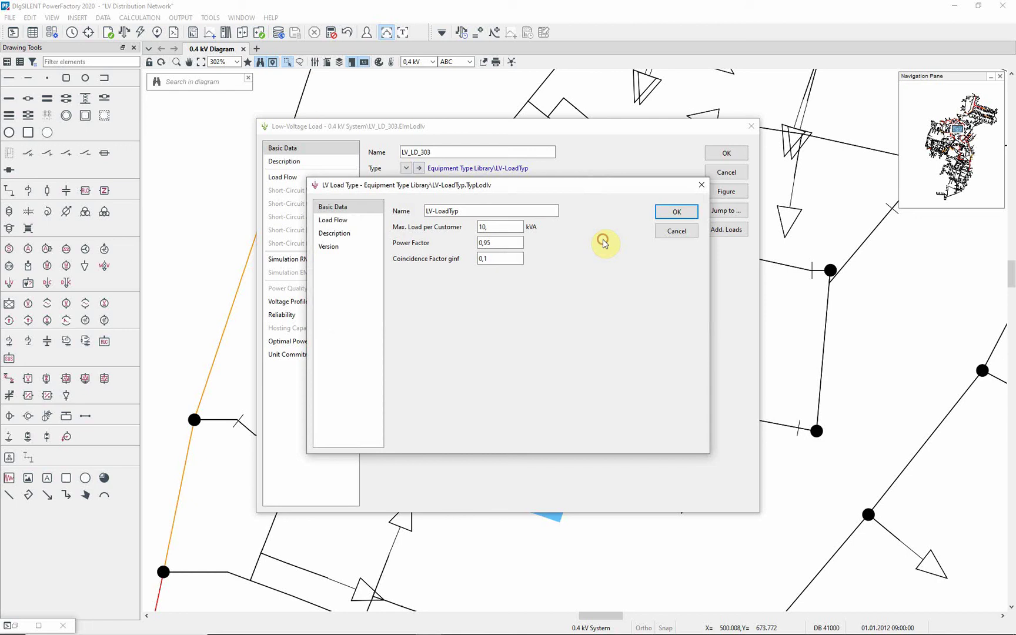